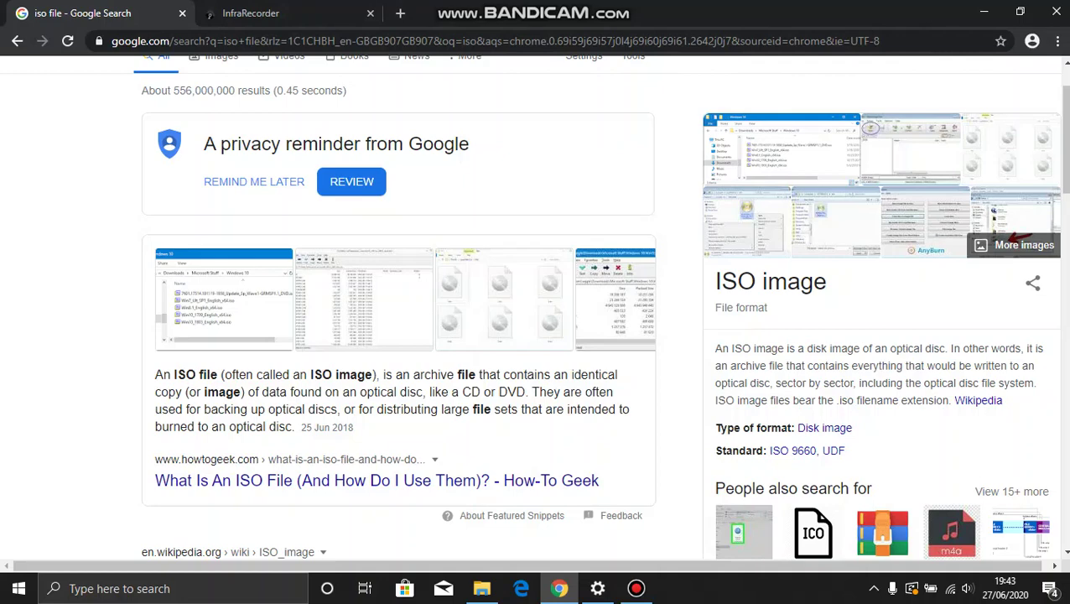
- Switch from the 'iso file' search results to the infrarecorder.org homepage
left_click(293, 13)
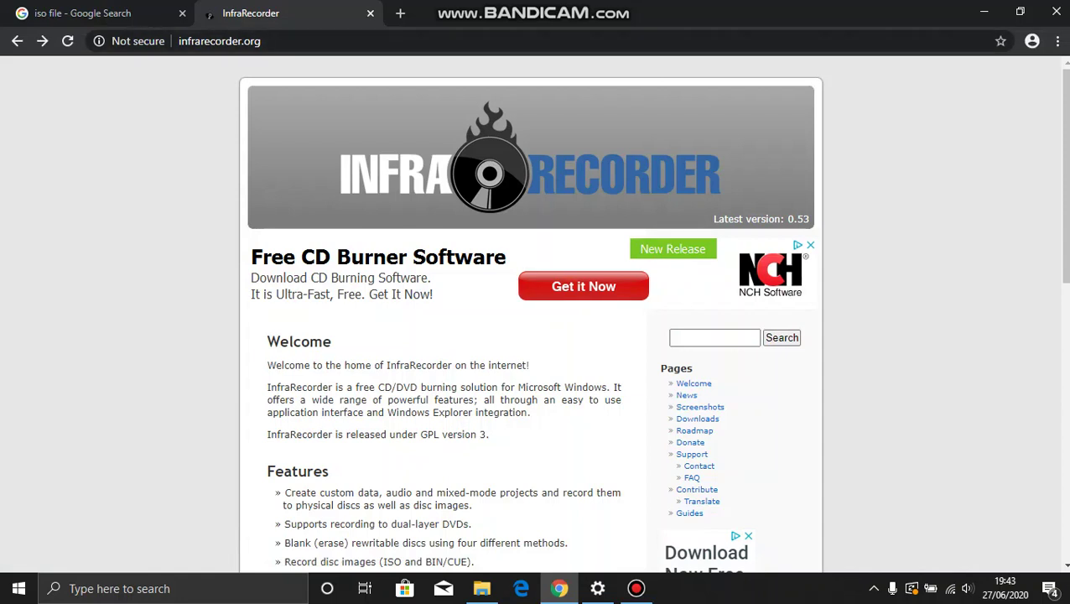
key("super+e")
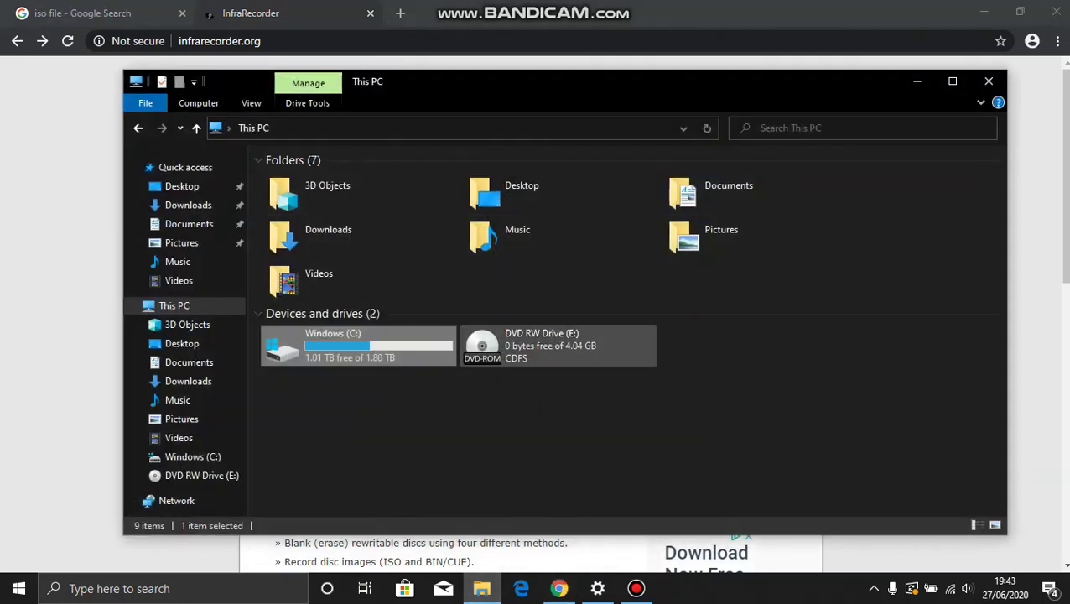
left_click(542, 345)
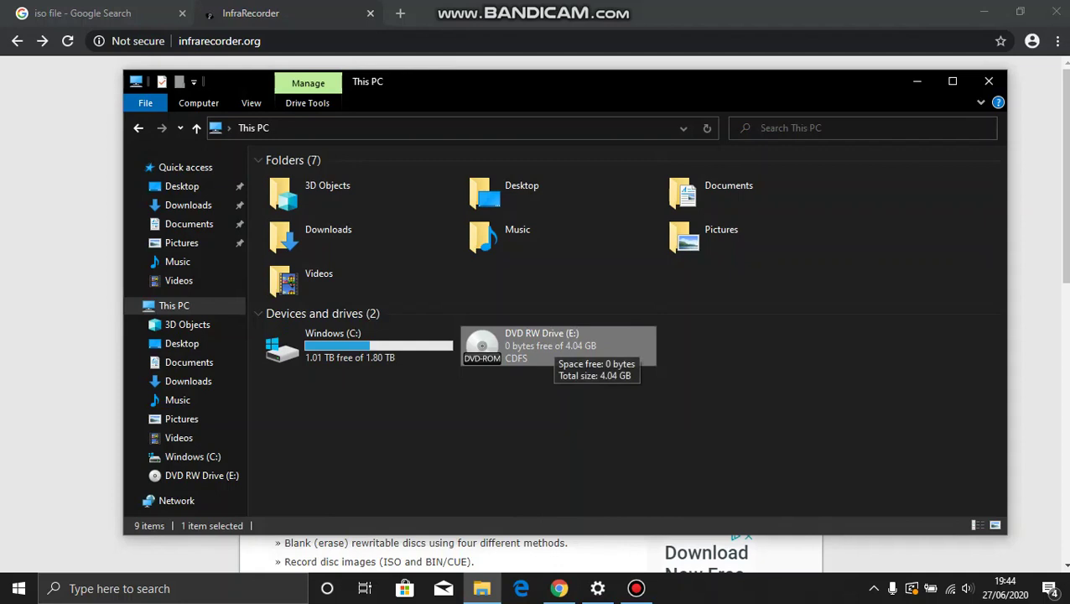
double_click(542, 345)
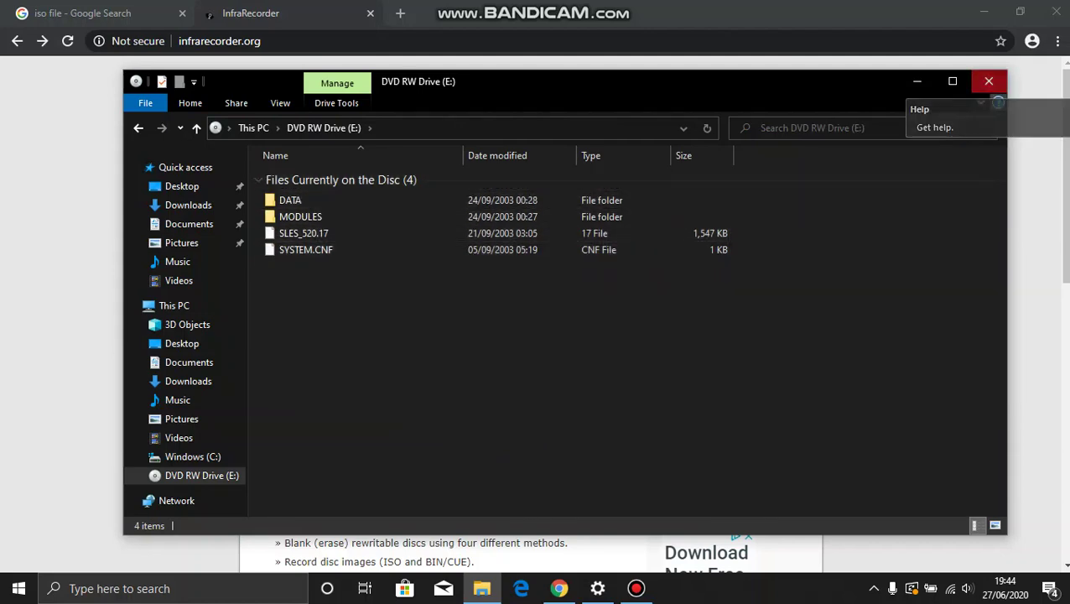
left_click(988, 81)
scroll(535, 336, "down", 3)
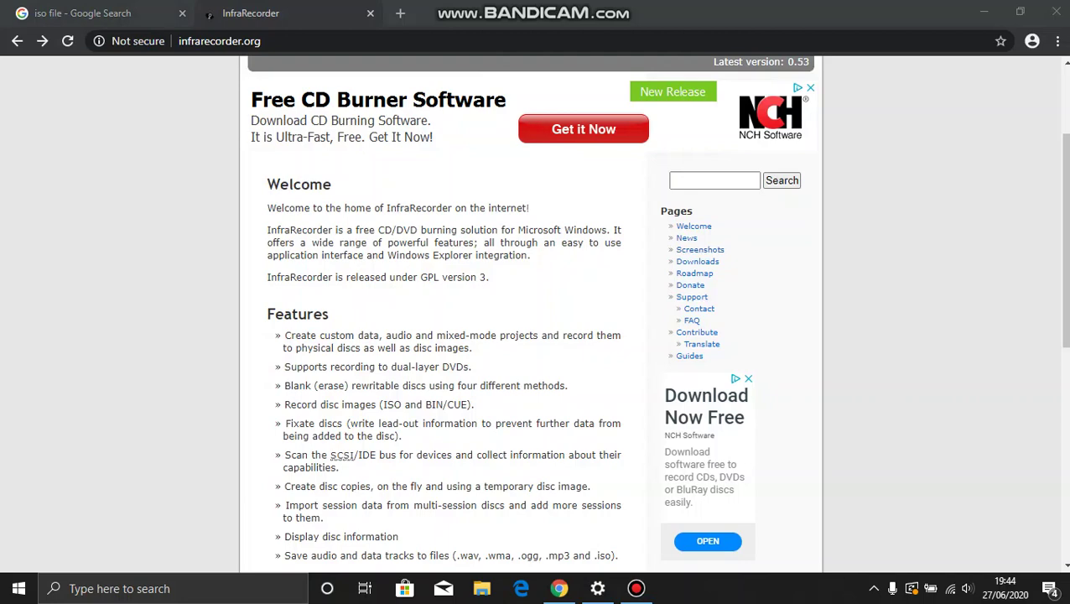
- Go from Downloads to the FossHub page listing the InfraRecorder 0.53 installers and portable builds
left_click(697, 262)
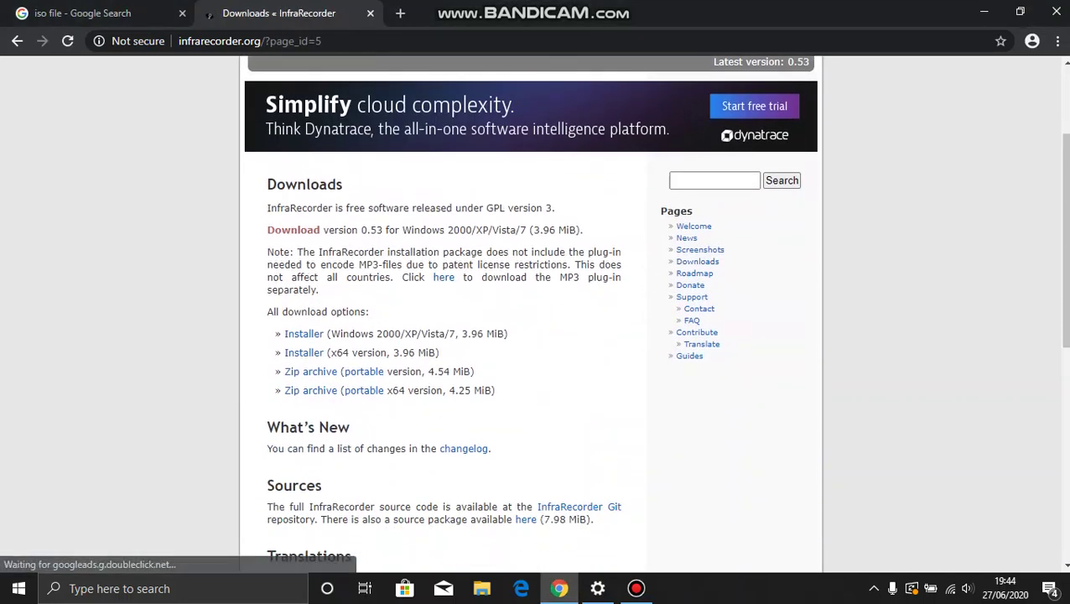
left_click(304, 334)
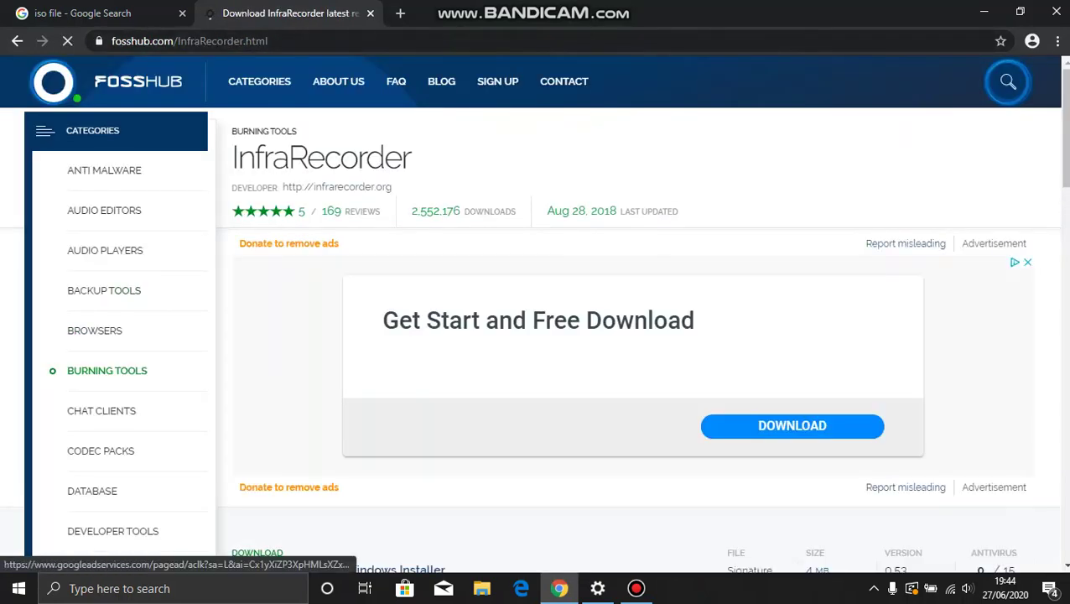
scroll(638, 352, "down", 3)
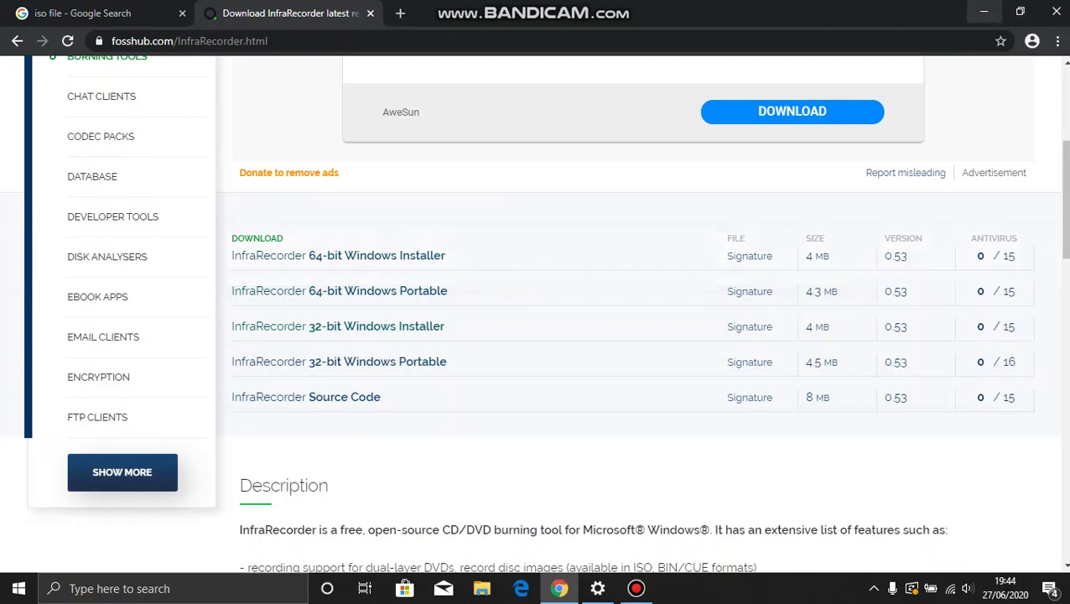
- Minimize Chrome and run the ir053_x64 installer from the Downloads folder
left_click(983, 12)
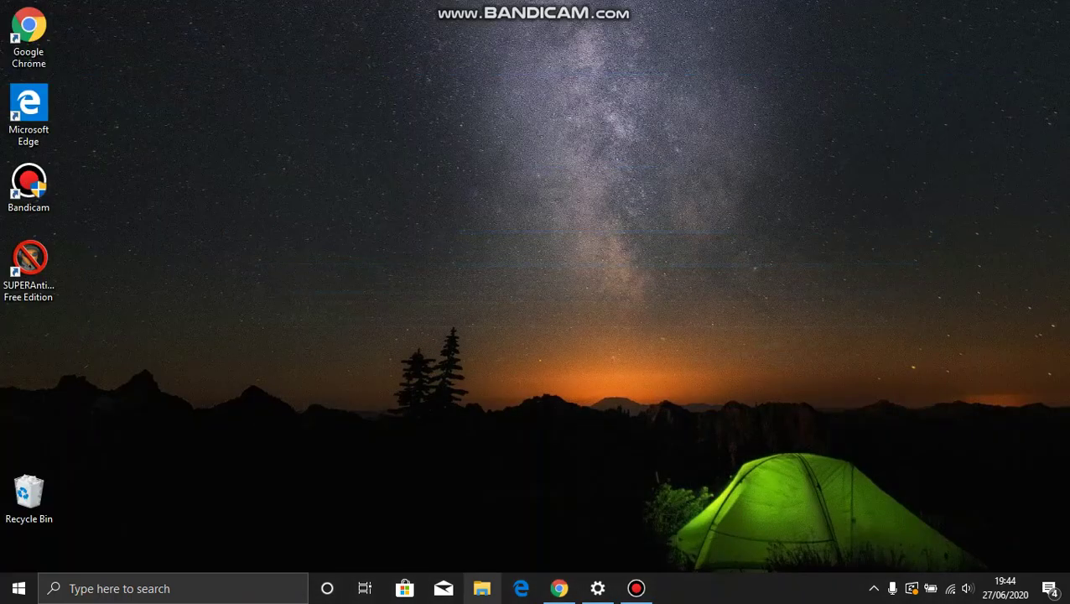
left_click(482, 588)
left_click(187, 205)
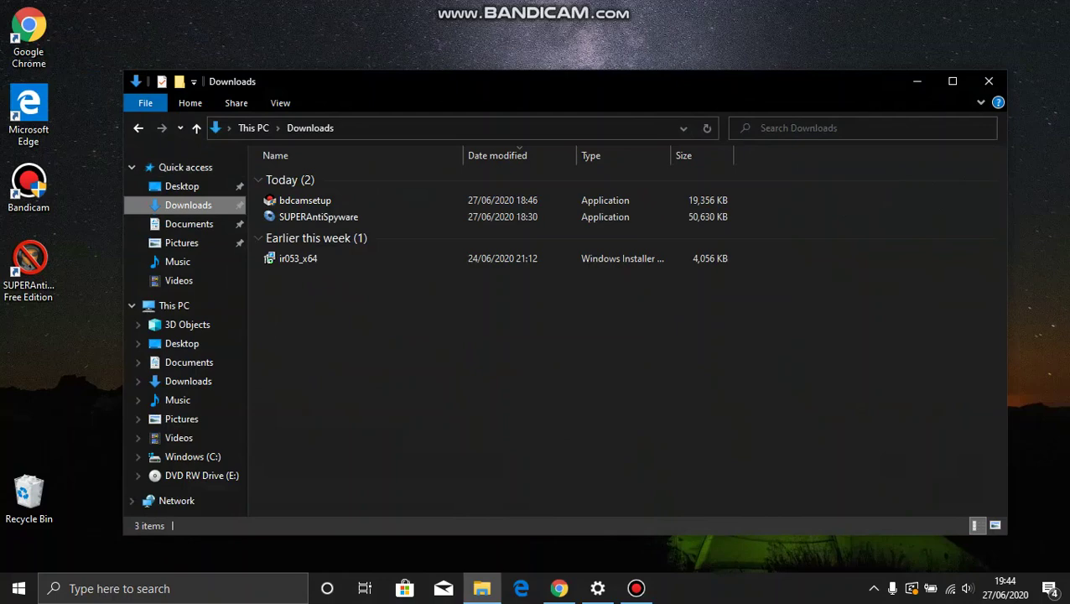
left_click(277, 260)
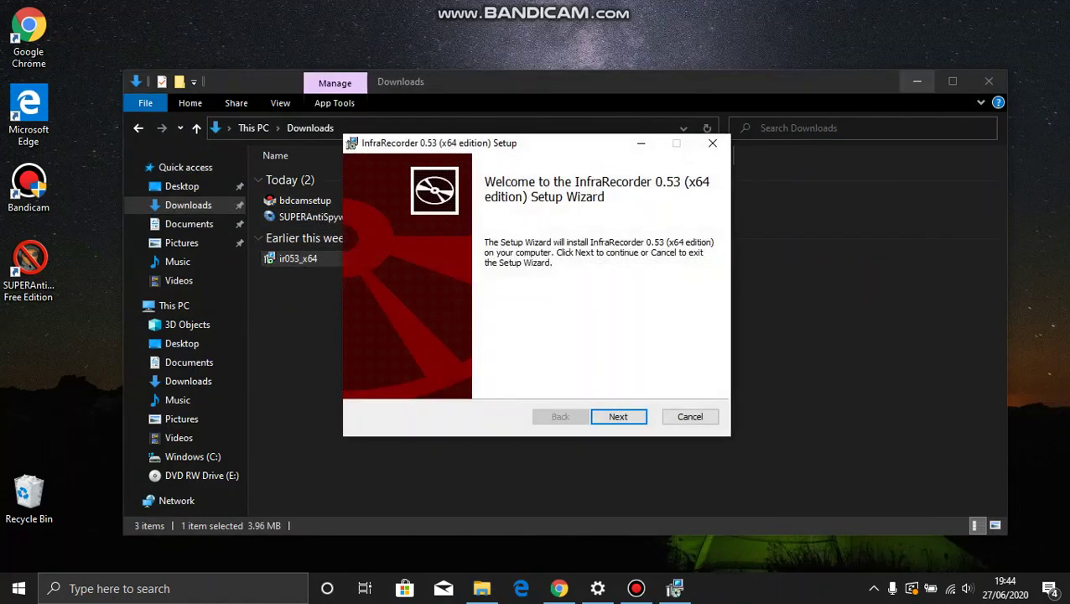
left_click(917, 81)
- Accept the licence and install InfraRecorder 0.53 x64 into C:\Program Files\InfraRecorder
left_click(618, 416)
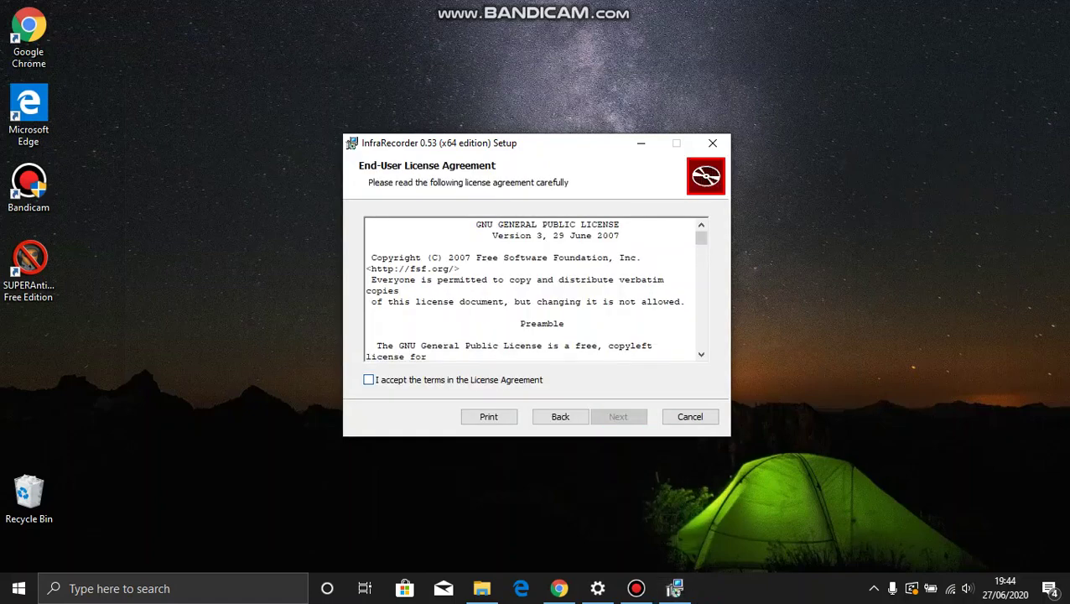
left_click(368, 379)
left_click(619, 416)
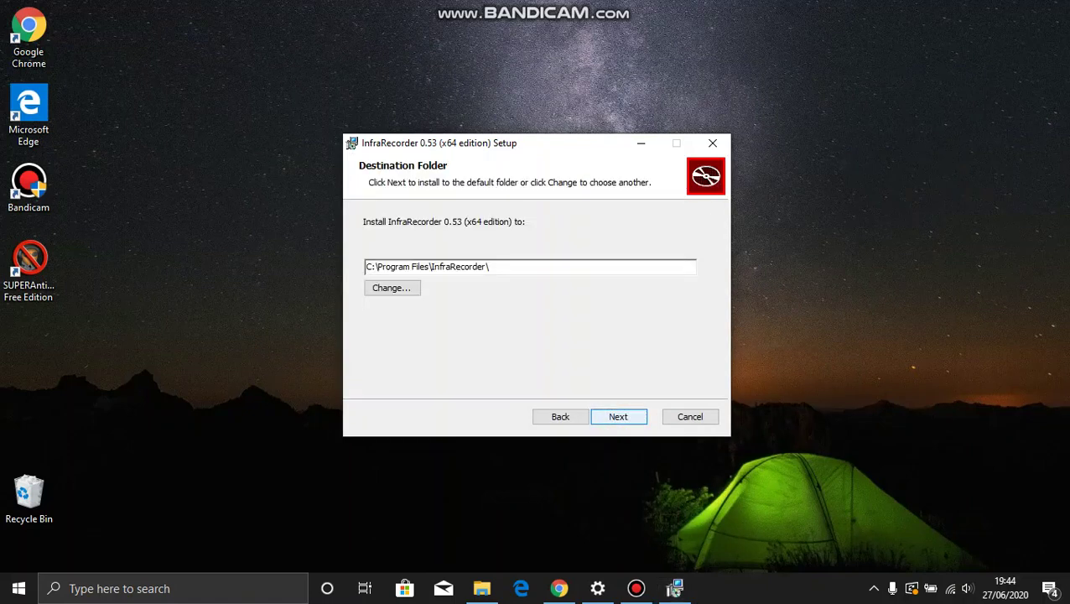
left_click(618, 416)
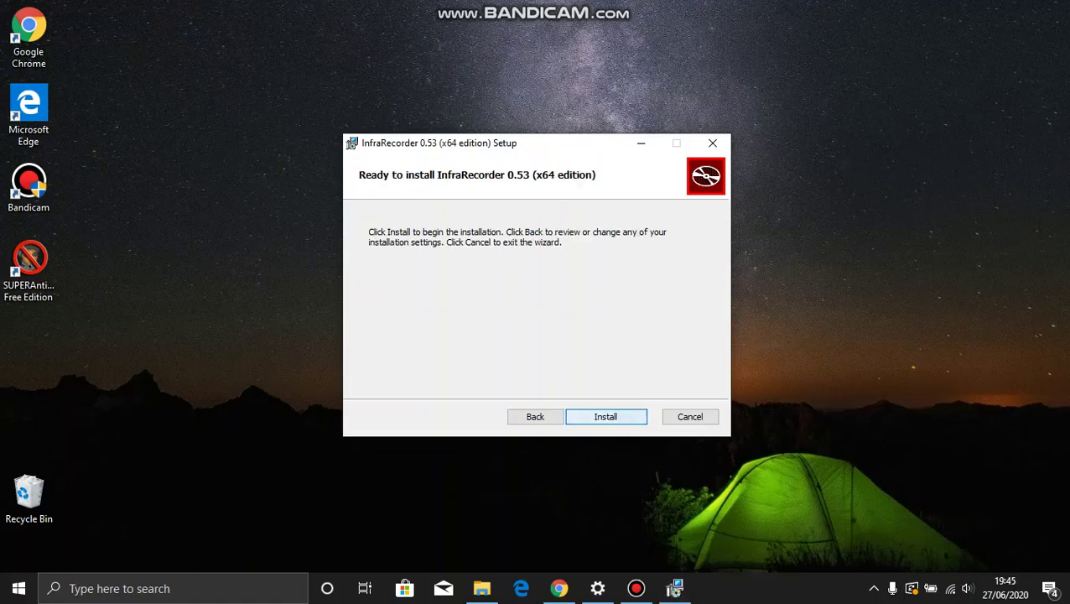
key("Return")
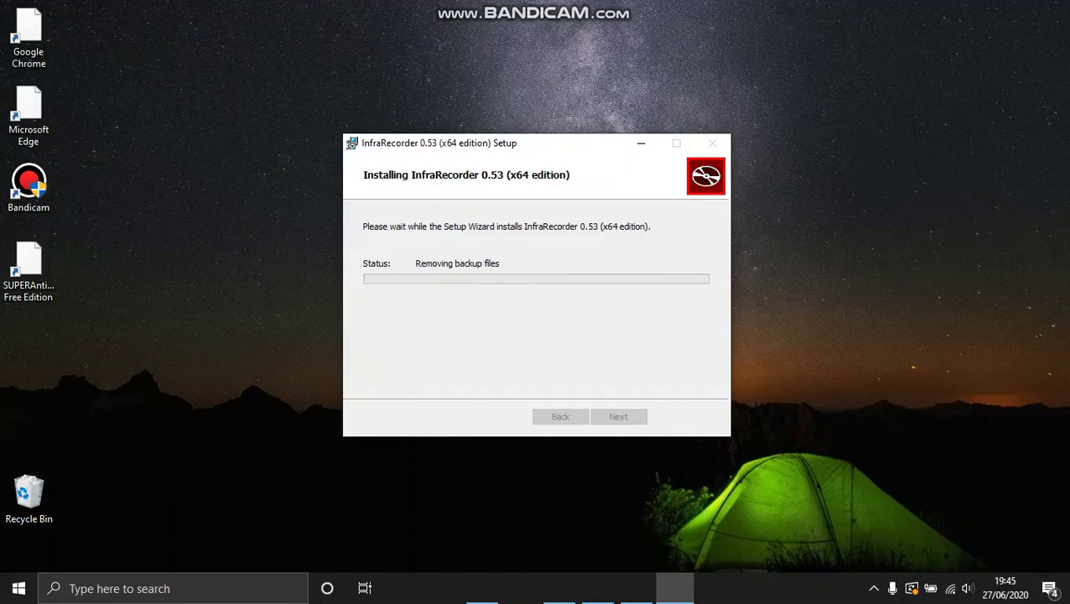
key("Return")
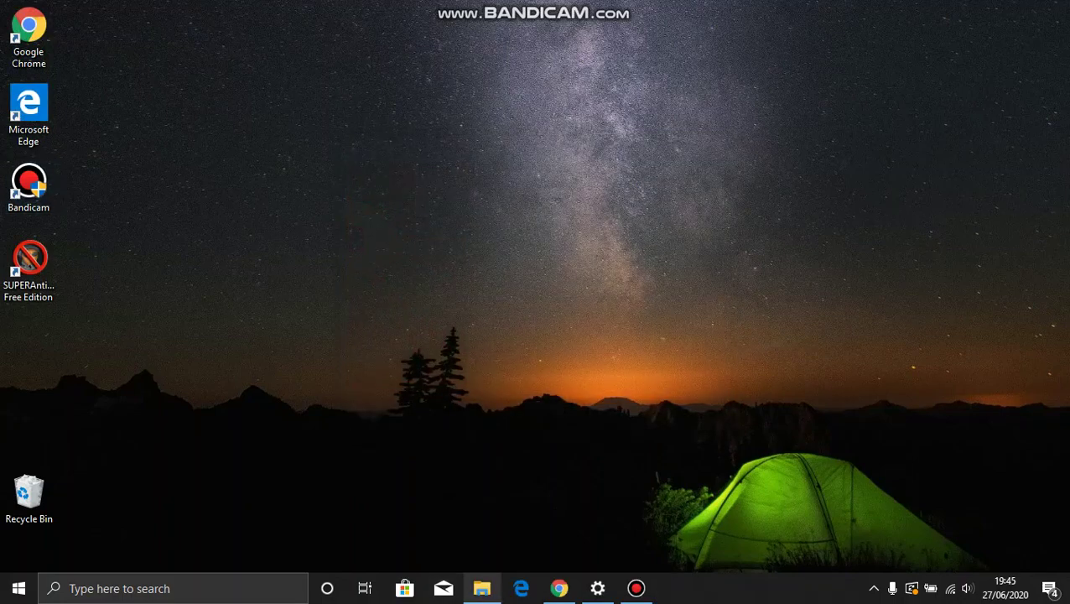
- Browse to C:\Program Files\InfraRecorder and launch infrarecorder.exe
left_click(482, 588)
left_click(181, 186)
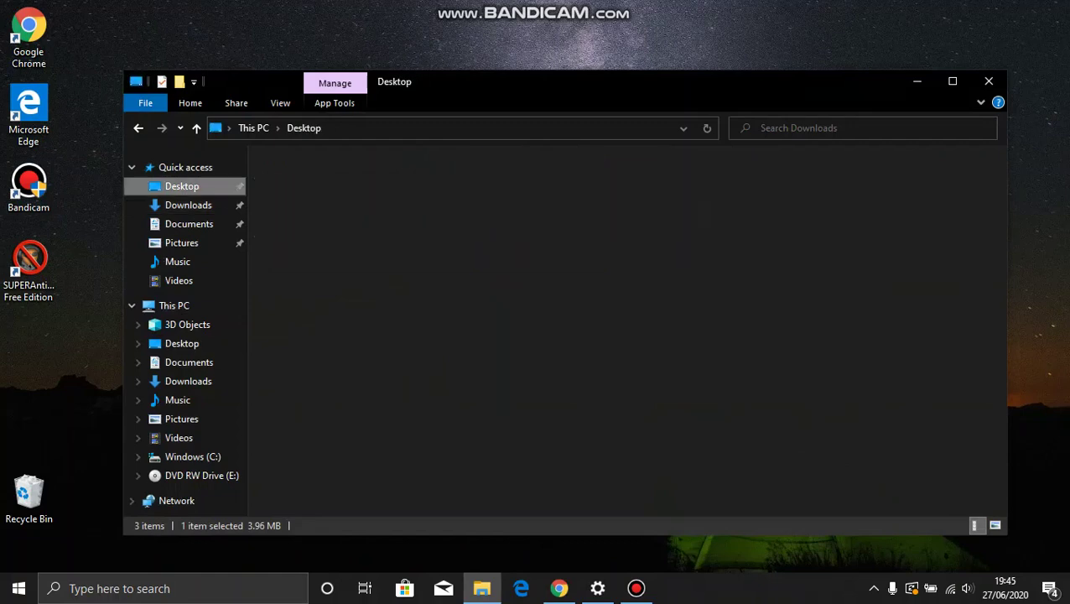
left_click(174, 305)
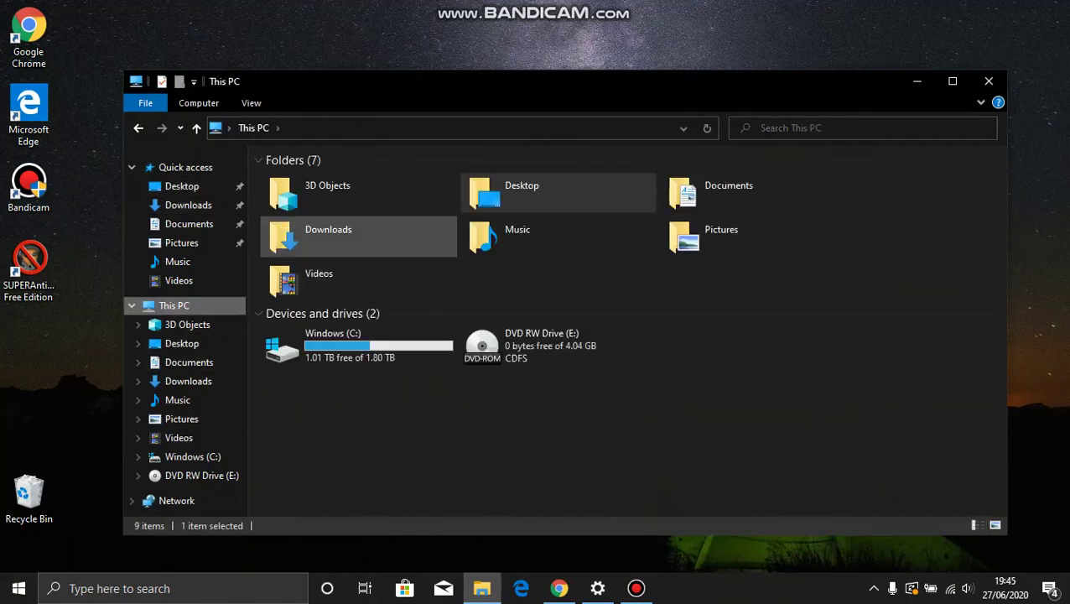
double_click(361, 344)
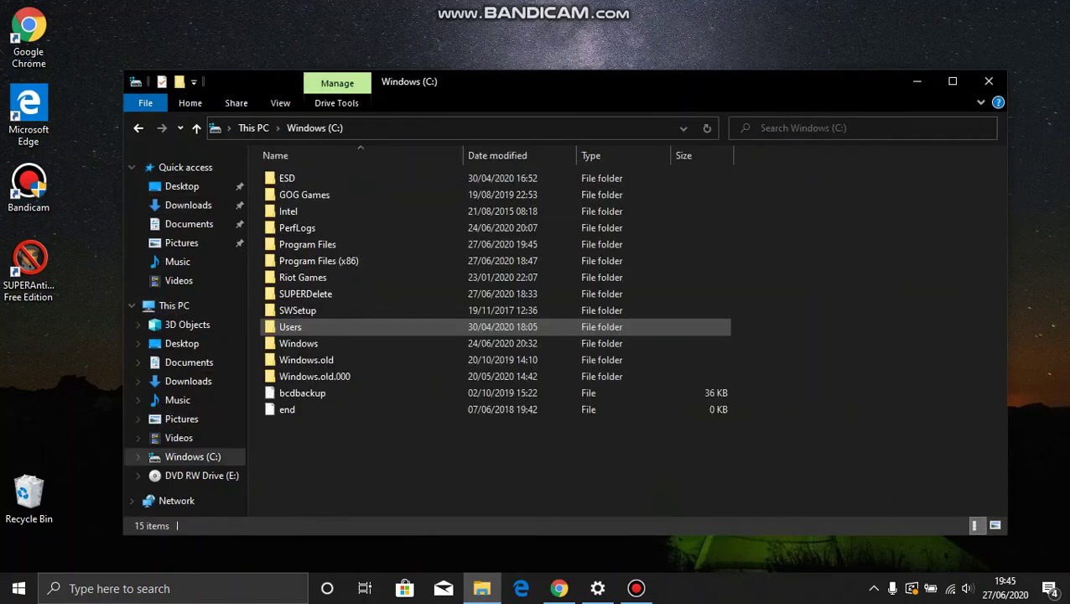
double_click(308, 244)
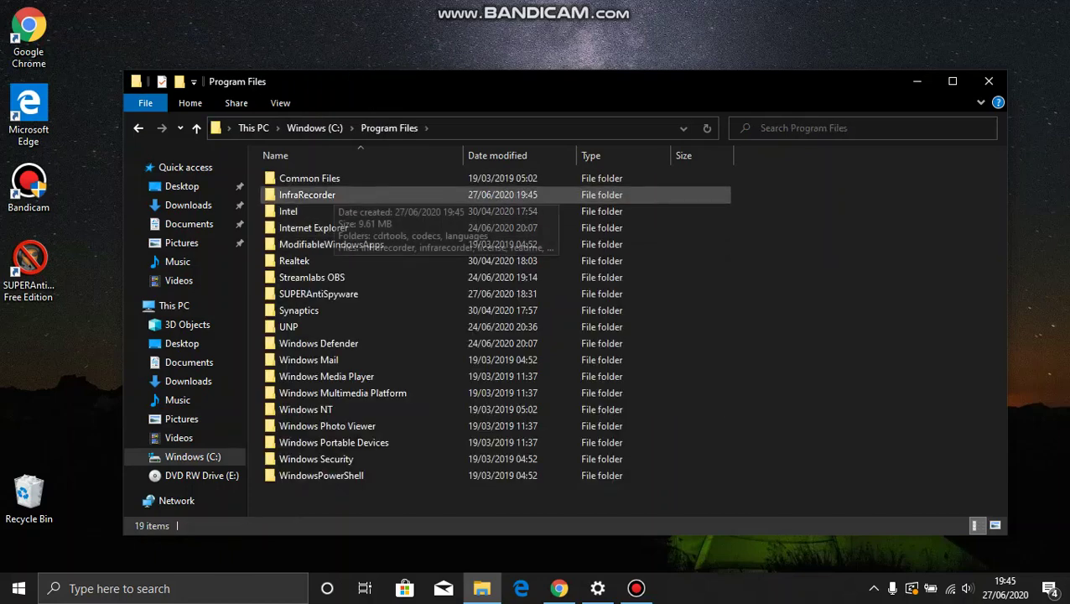
double_click(318, 195)
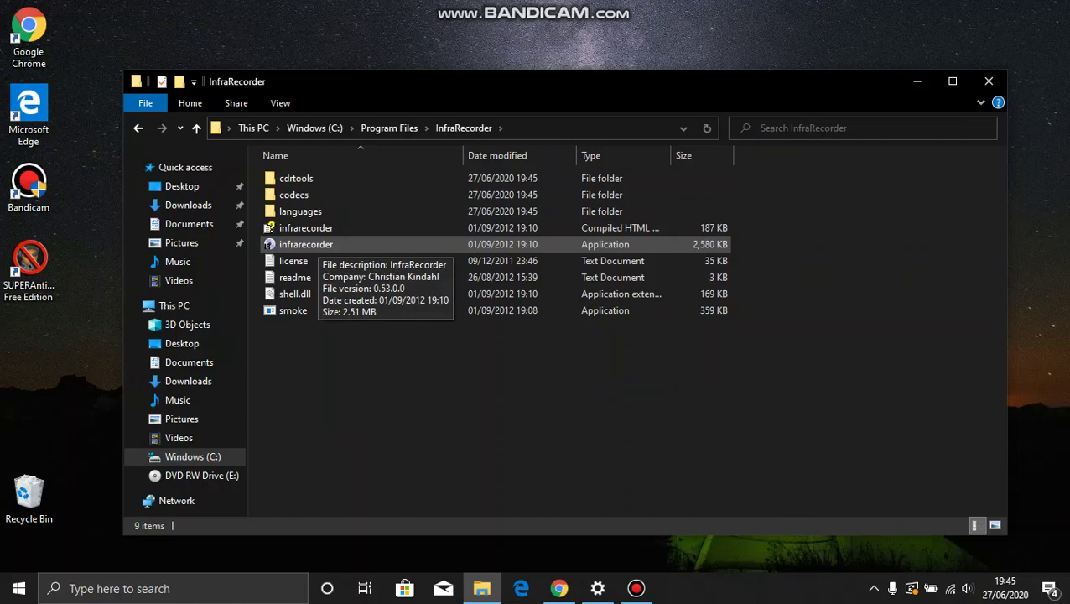
double_click(312, 244)
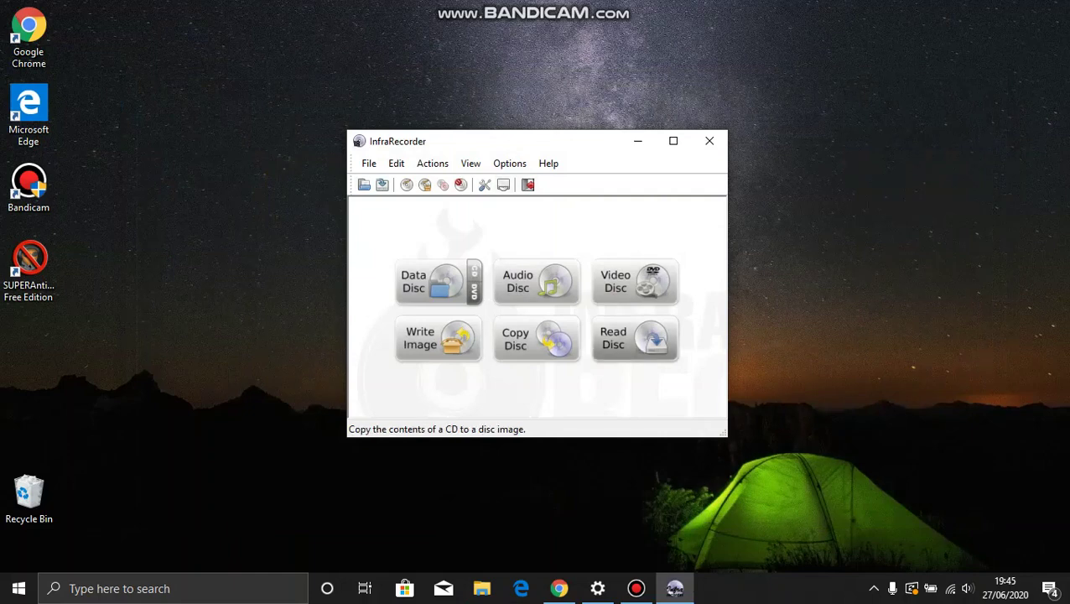
- Choose Read Disc and set the image target to 'Untitled 1' on the Desktop
left_click(635, 338)
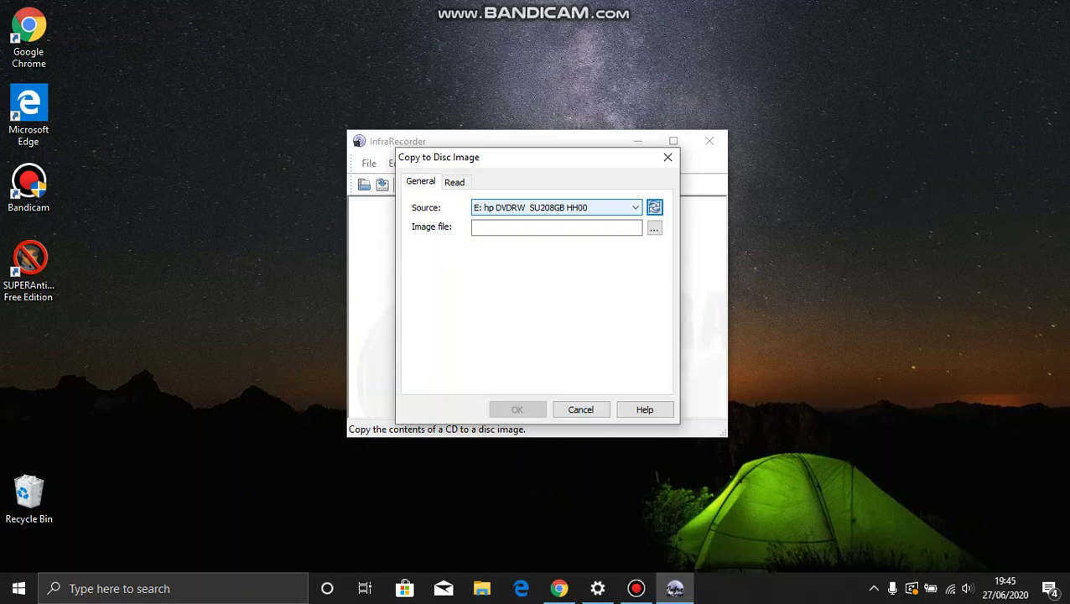
left_click(556, 228)
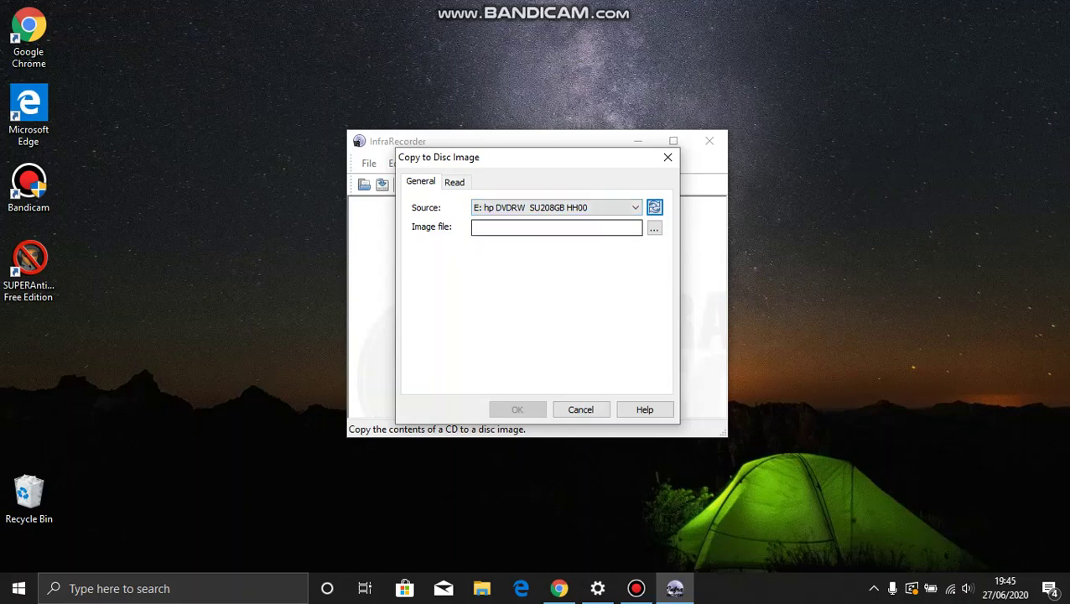
left_click(655, 228)
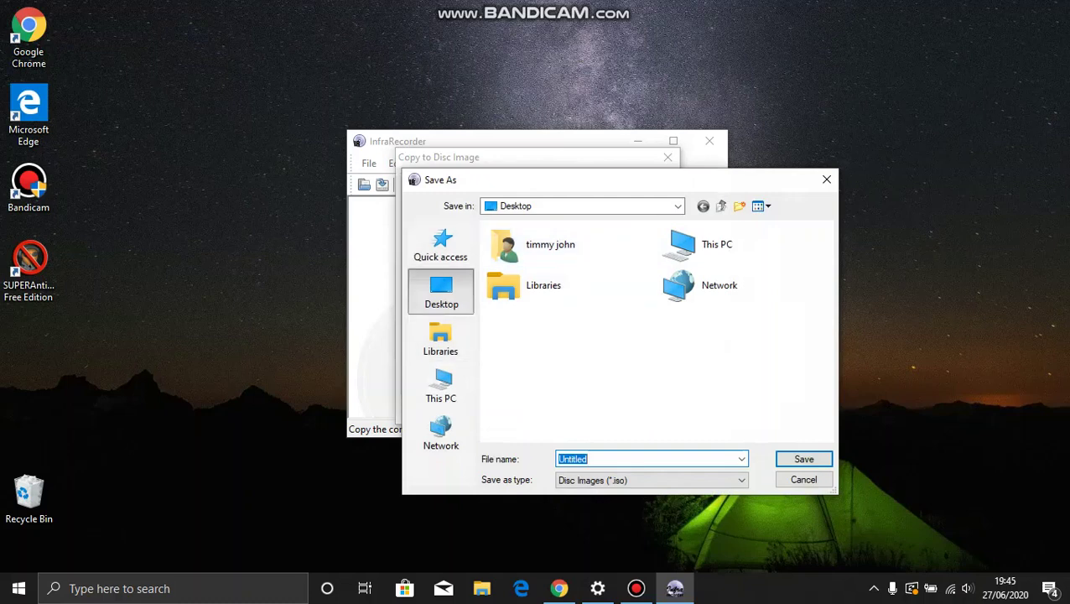
left_click(588, 459)
type("1")
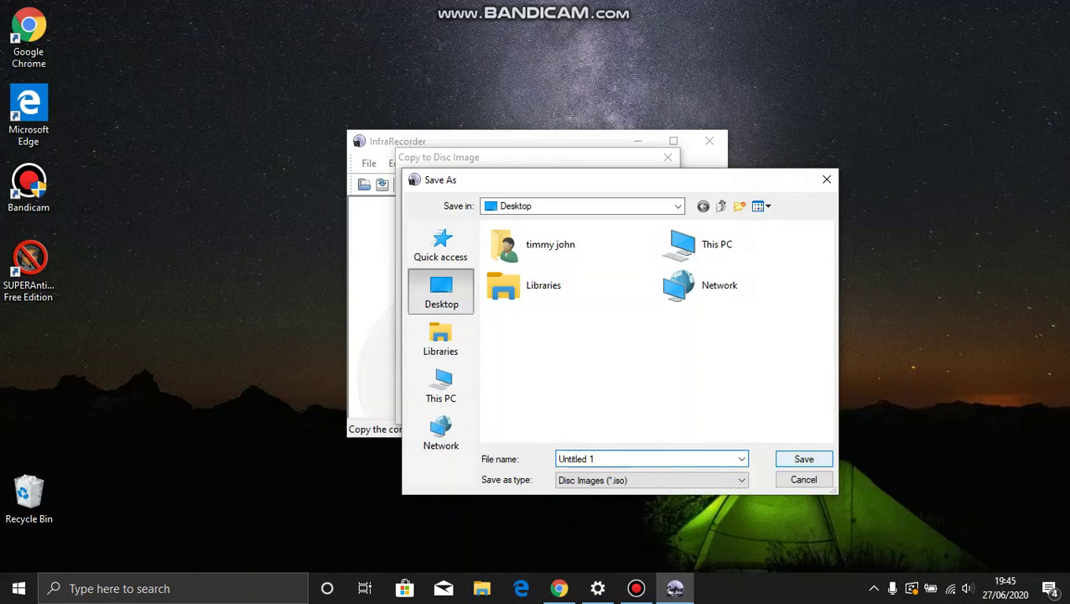
key("Return")
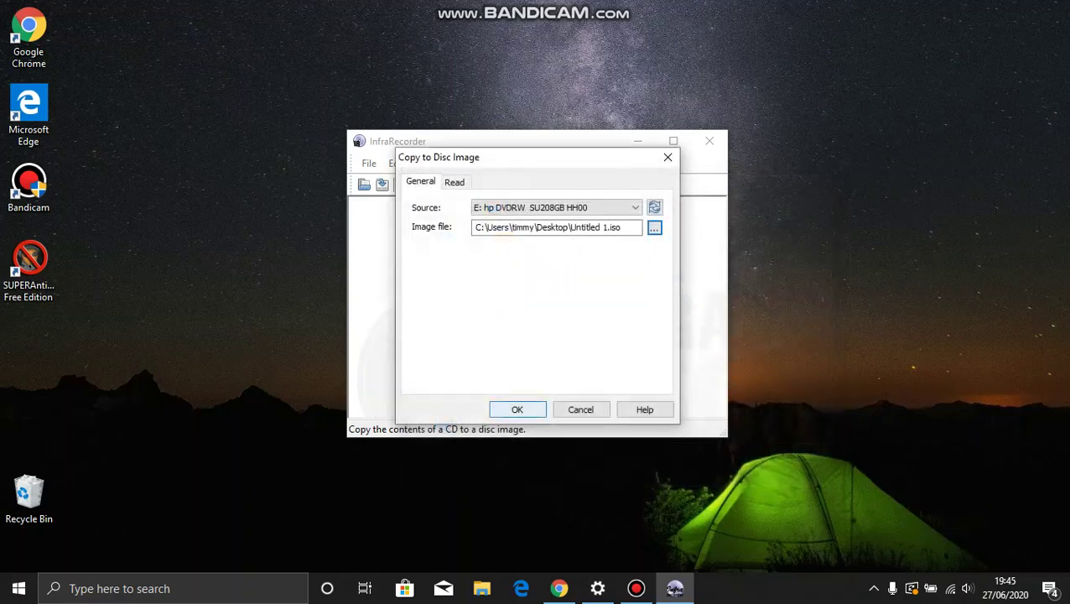
- Start creating the Untitled 1 image from drive E:, then cancel it partway
left_click(516, 409)
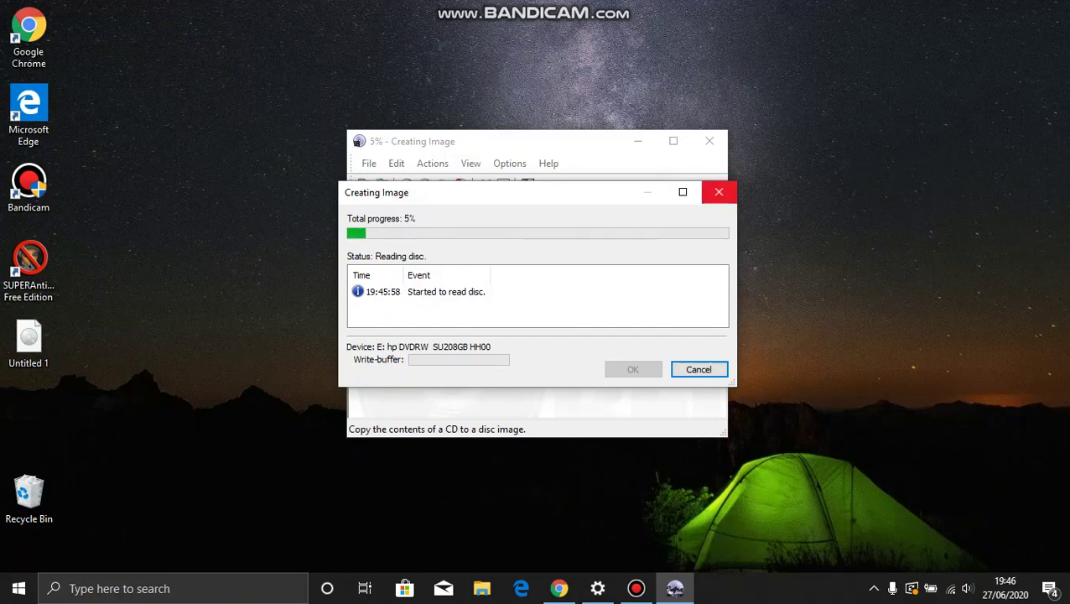
left_click(719, 192)
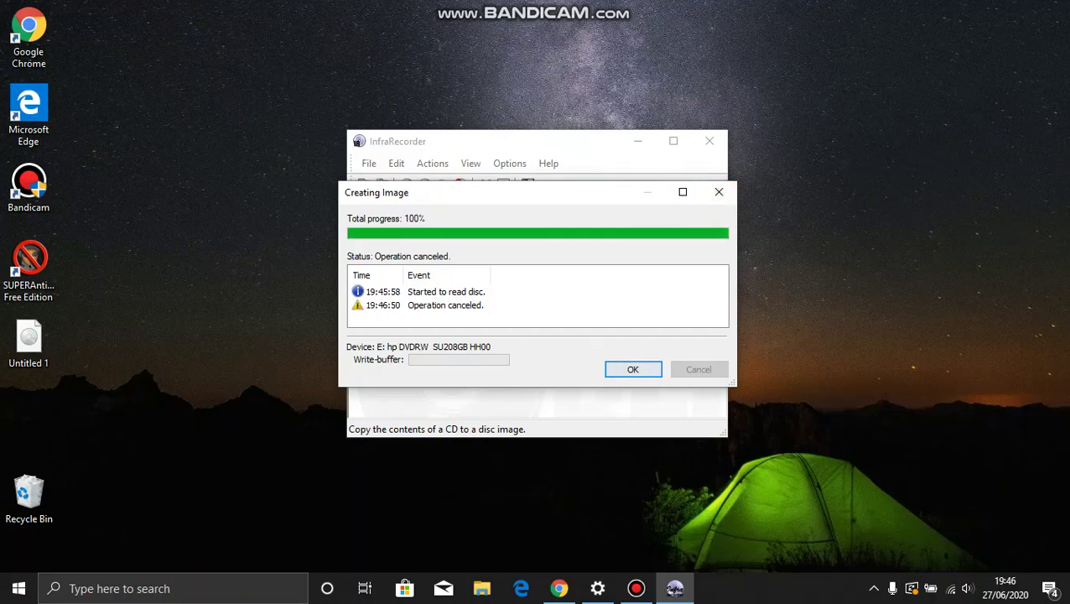
key("Return")
- Close InfraRecorder, mount Untitled 1 to view DATA, MODULES, SLES_520.17, SYSTEM.CNF, then close it
left_click(709, 141)
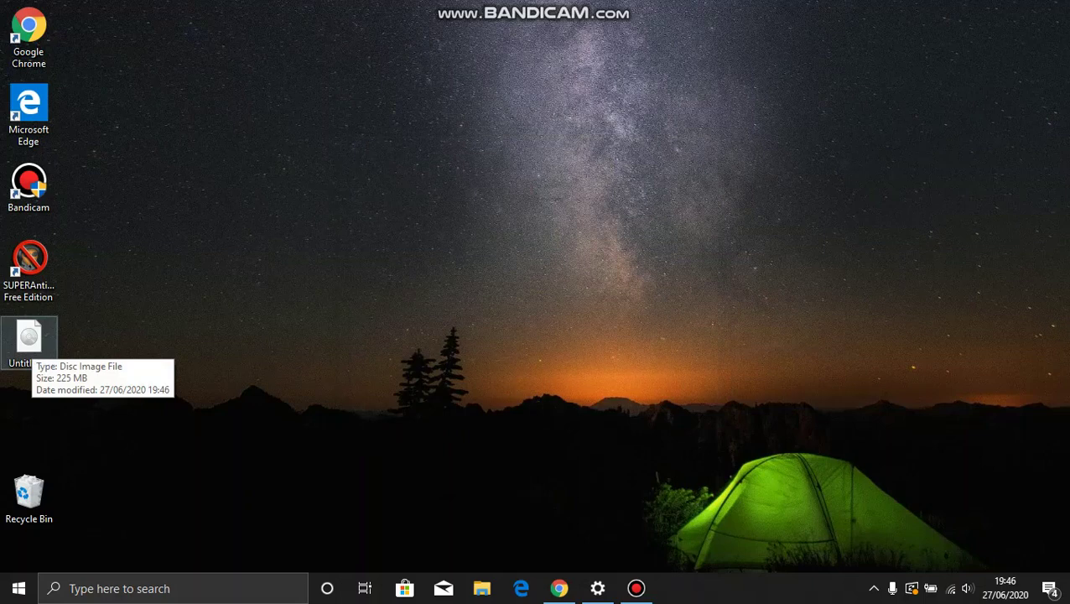
left_click(28, 342)
double_click(28, 342)
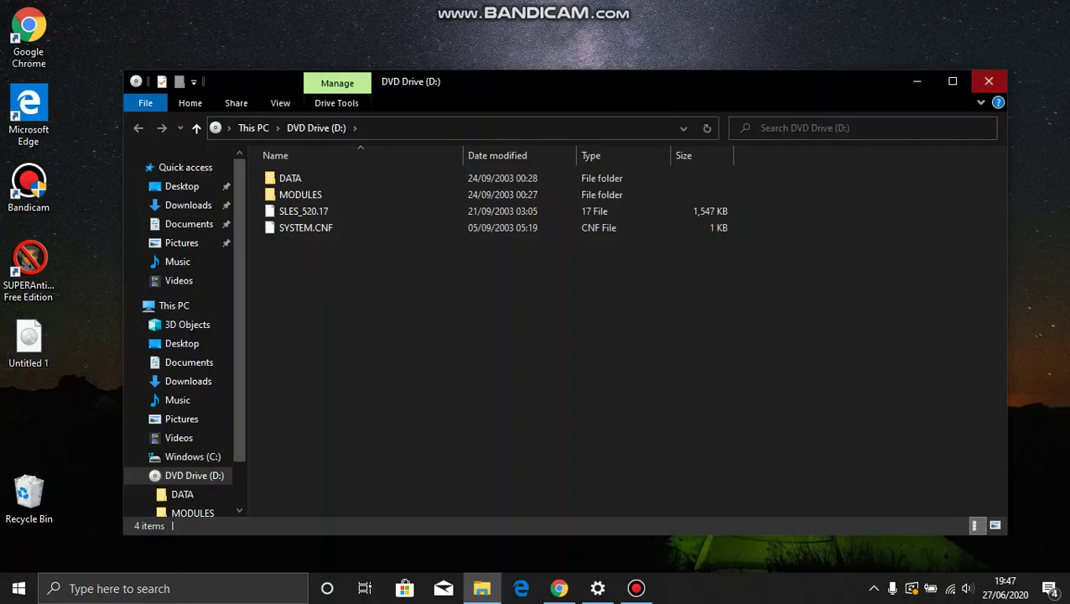
left_click(989, 82)
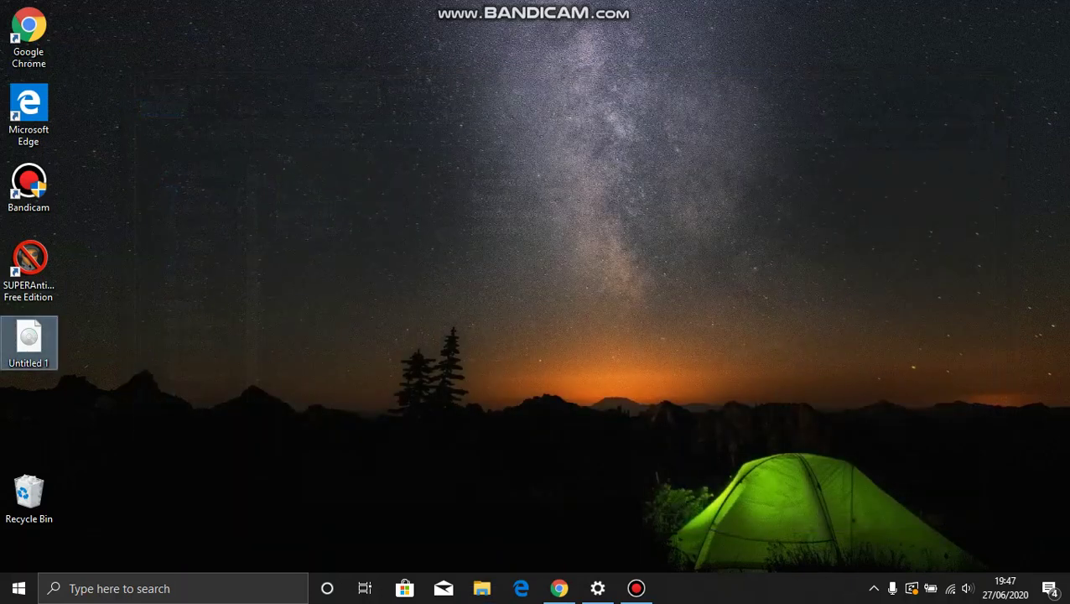